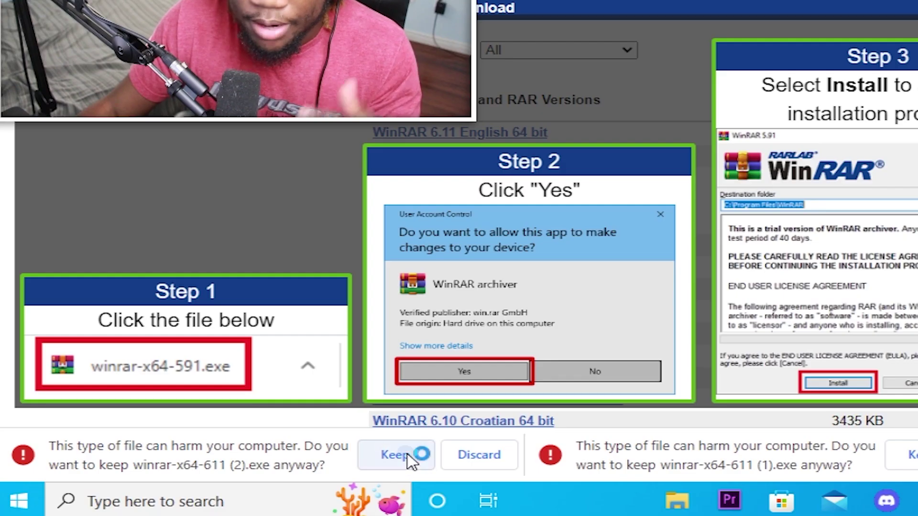
Step: Keep the downloaded WinRAR installer and finish WinRAR setup with the chosen associations
left_click(214, 482)
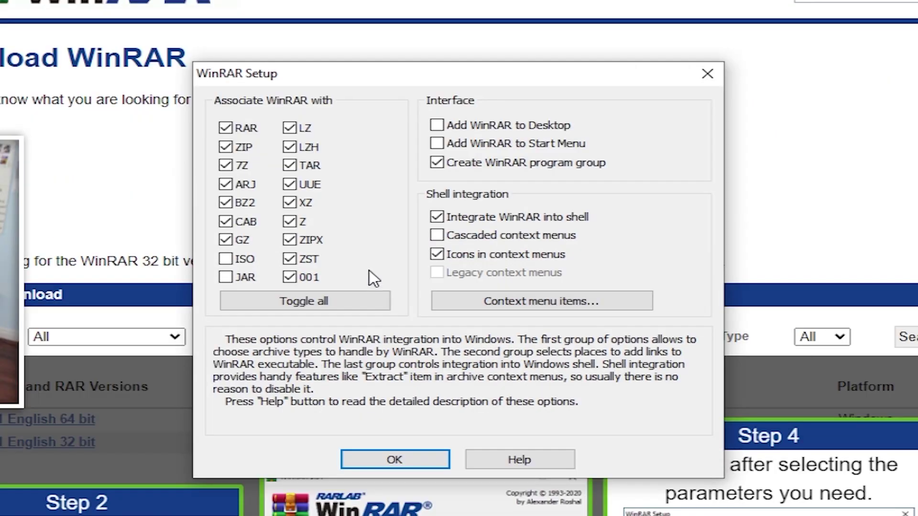
left_click(413, 466)
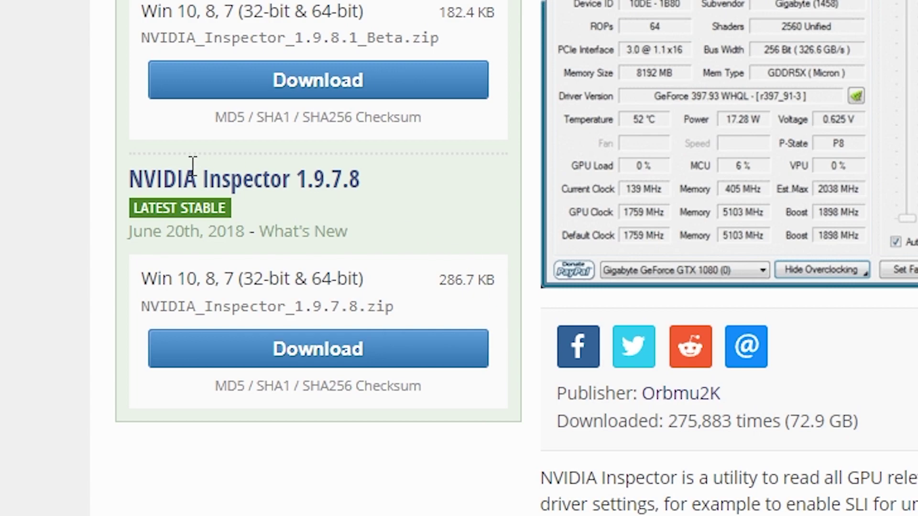
Step: Download the stable NVIDIA Inspector 1.9.7.8 release from TechPowerUp
left_click(317, 358)
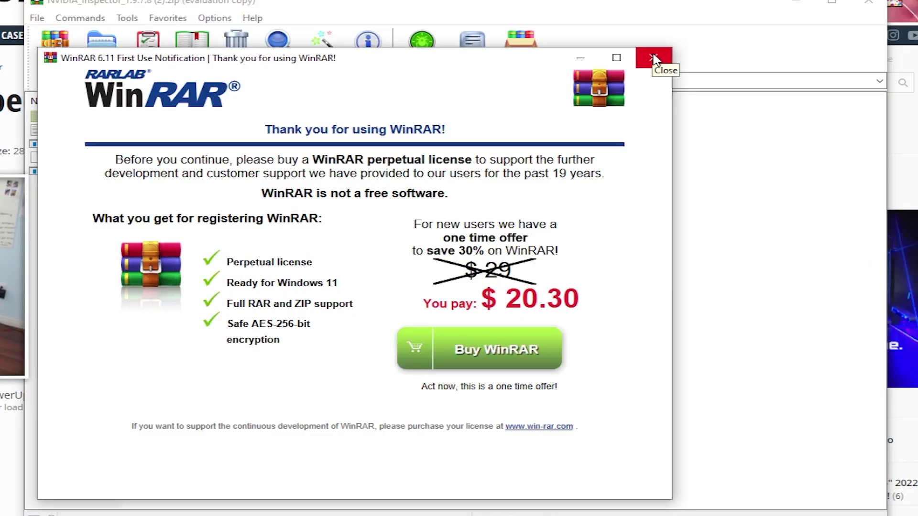
Step: Dismiss the WinRAR purchase reminder and extract the NVIDIA Inspector archive into Downloads
left_click(654, 61)
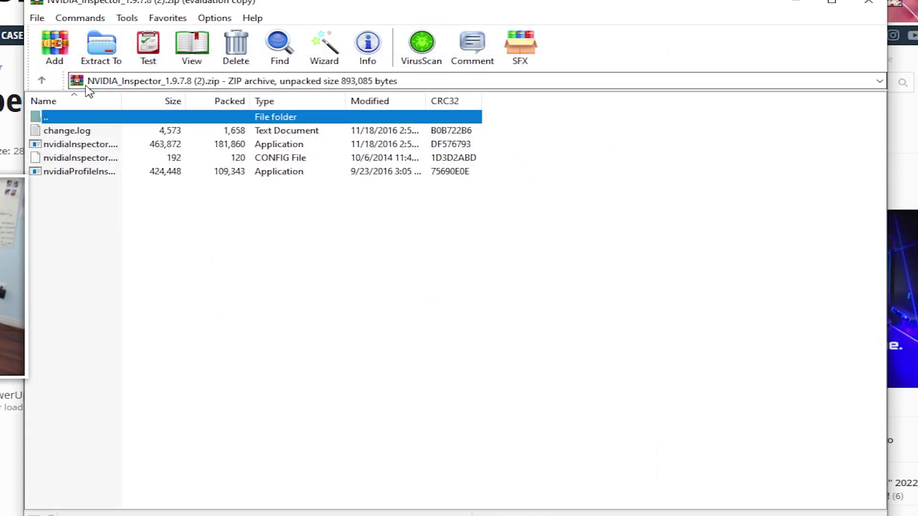
left_click(105, 56)
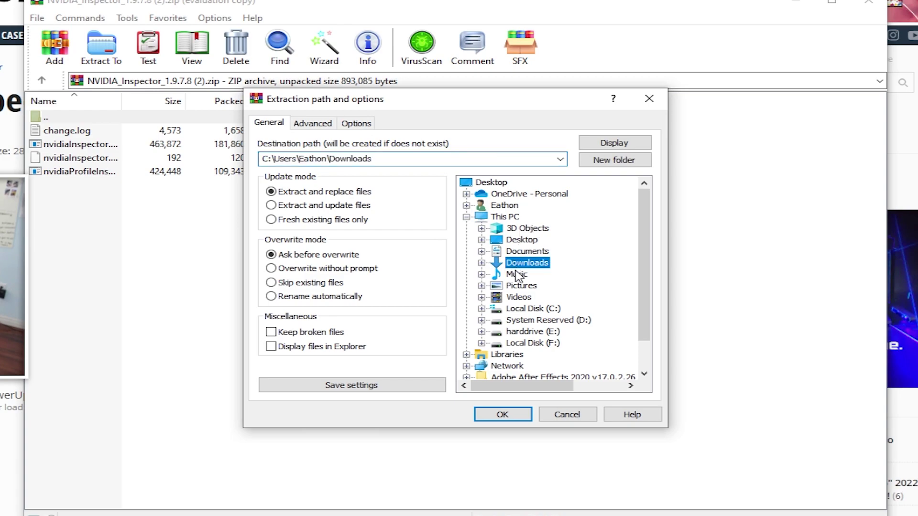
left_click(515, 416)
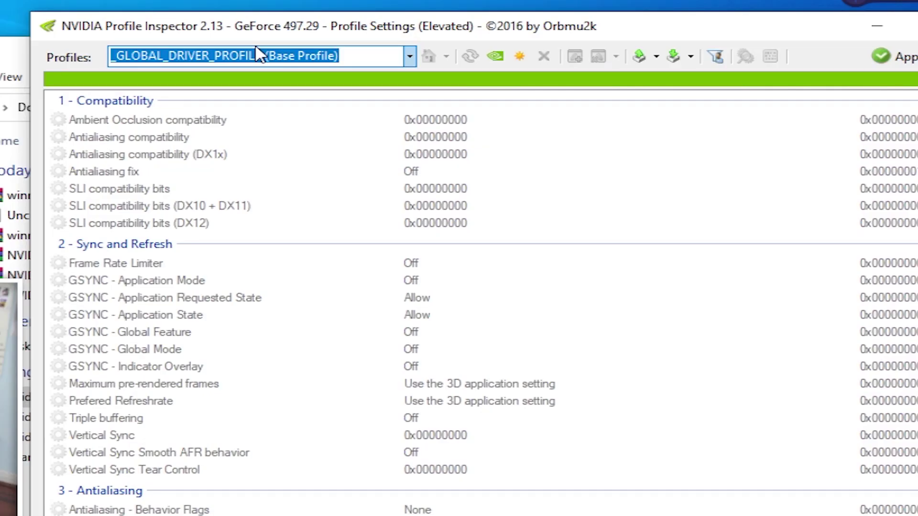
type("fortnit")
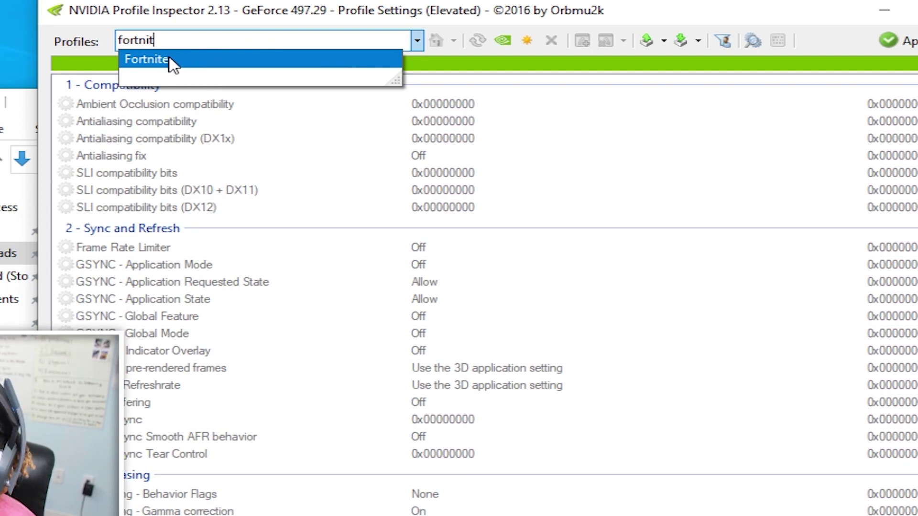
Step: Select Fortnite from the Profiles suggestions to load its profile
left_click(178, 64)
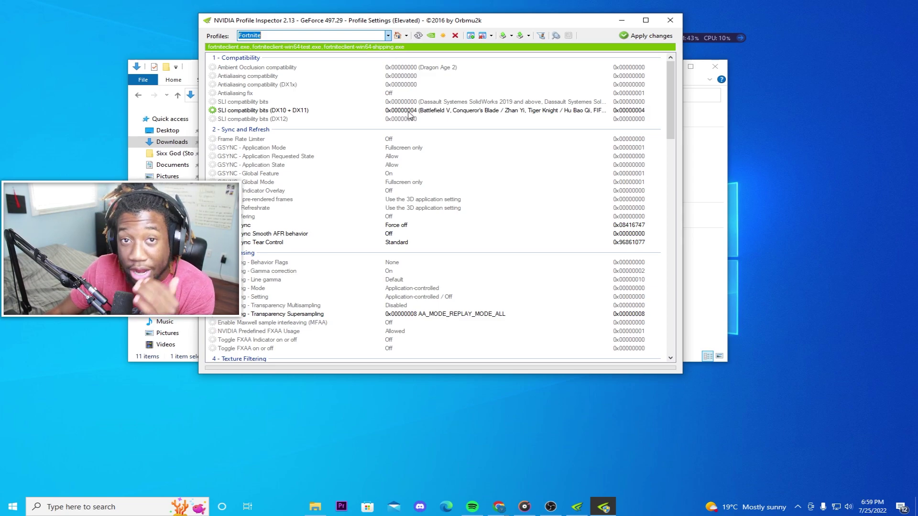
scroll(370, 199, "down", 2)
scroll(370, 198, "down", 2)
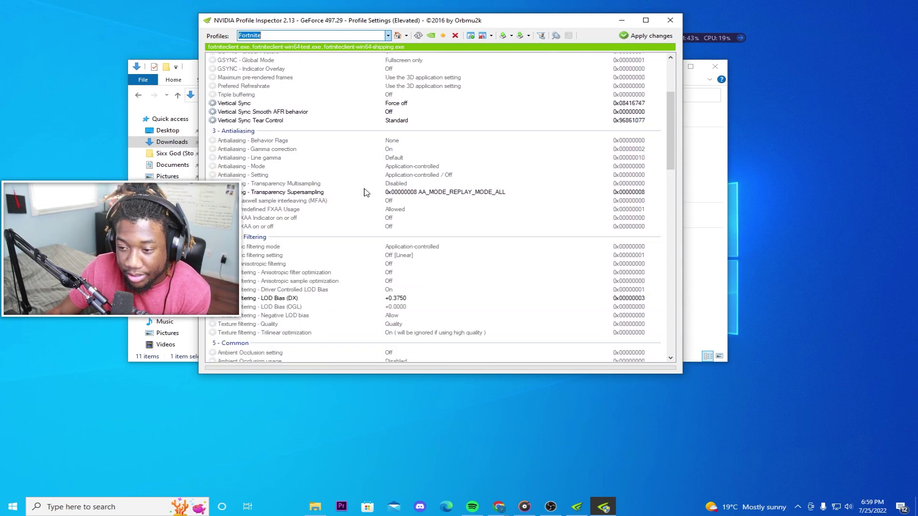
scroll(373, 194, "down", 2)
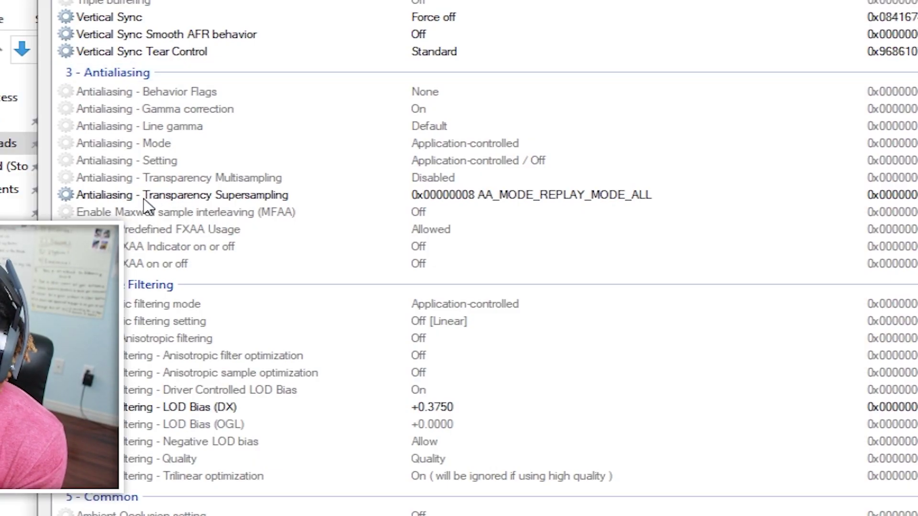
Step: Set Fortnite's Transparency Supersampling to 0x00000008 AA_MODE_REPLAY_MODE_ALL
left_click(144, 200)
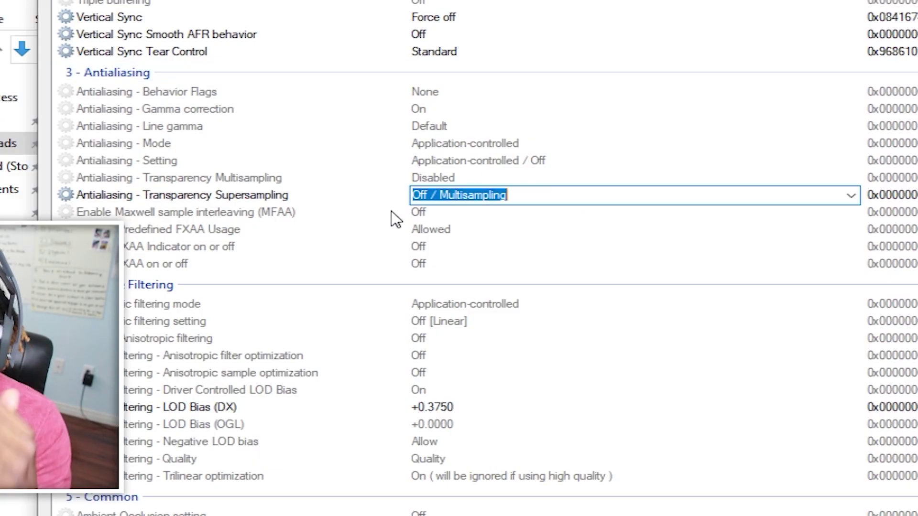
left_click(851, 196)
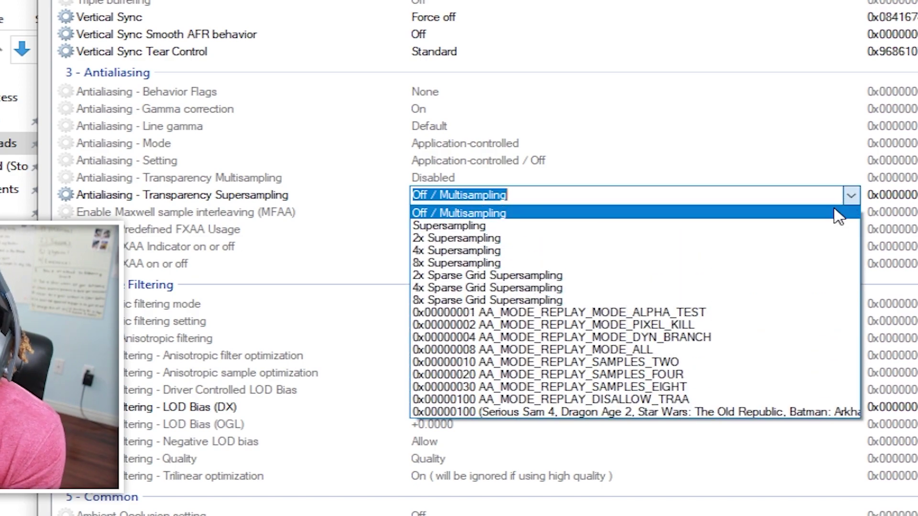
left_click(674, 351)
scroll(147, 199, "down", 1)
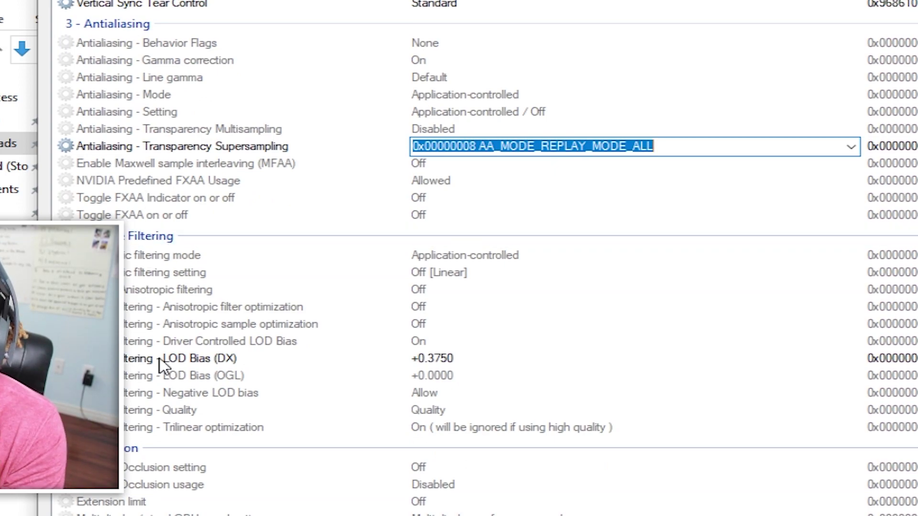
Step: Keep LOD Bias (DX) at +0.3750, apply the changes, and close Profile Inspector
key("Down")
key("Down")
key("Down")
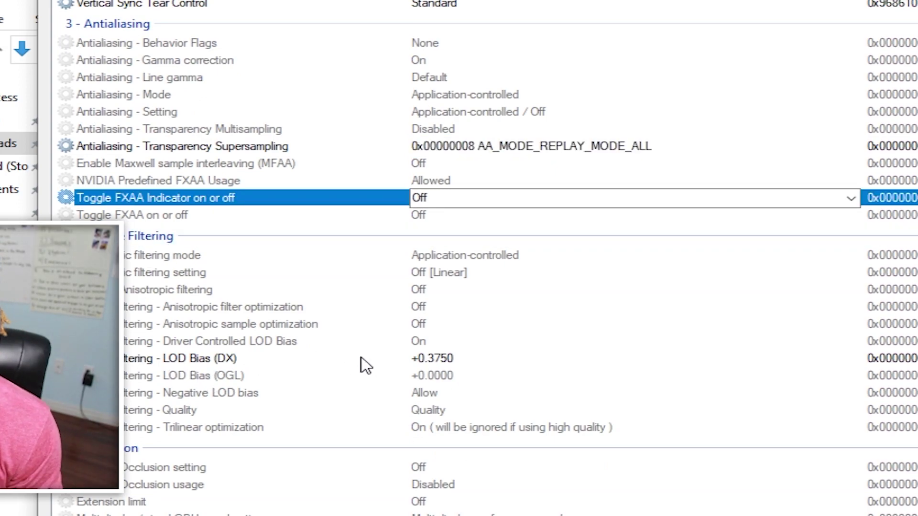
left_click(473, 356)
scroll(473, 356, "down", 2)
left_click(850, 266)
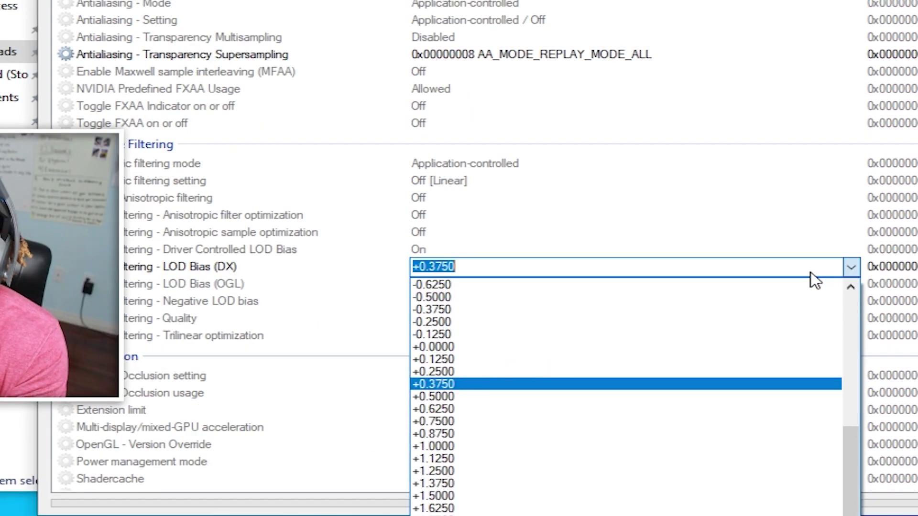
left_click(465, 385)
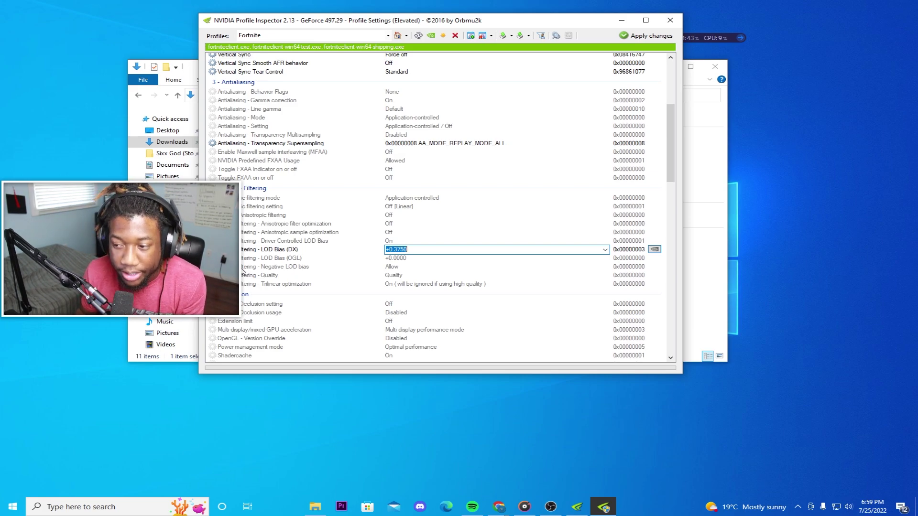
left_click(629, 35)
left_click(671, 20)
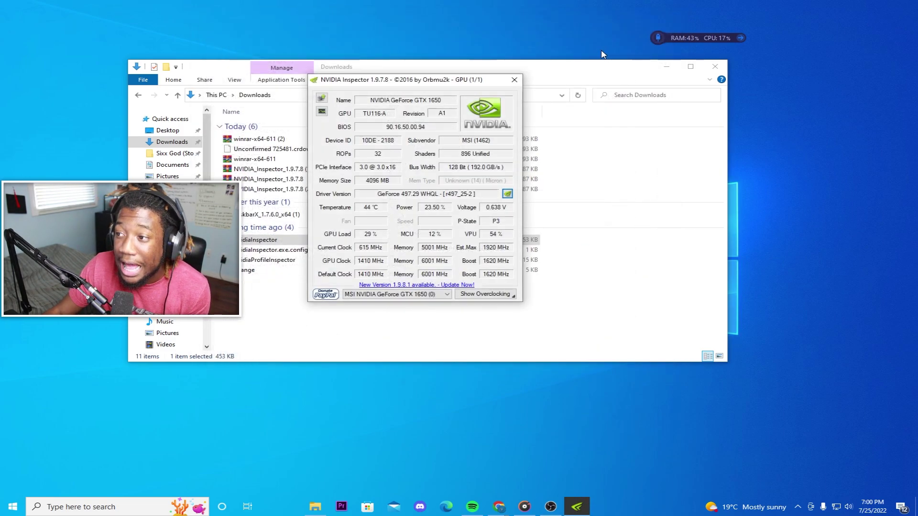
Step: Close the NVIDIA Inspector window
left_click(514, 80)
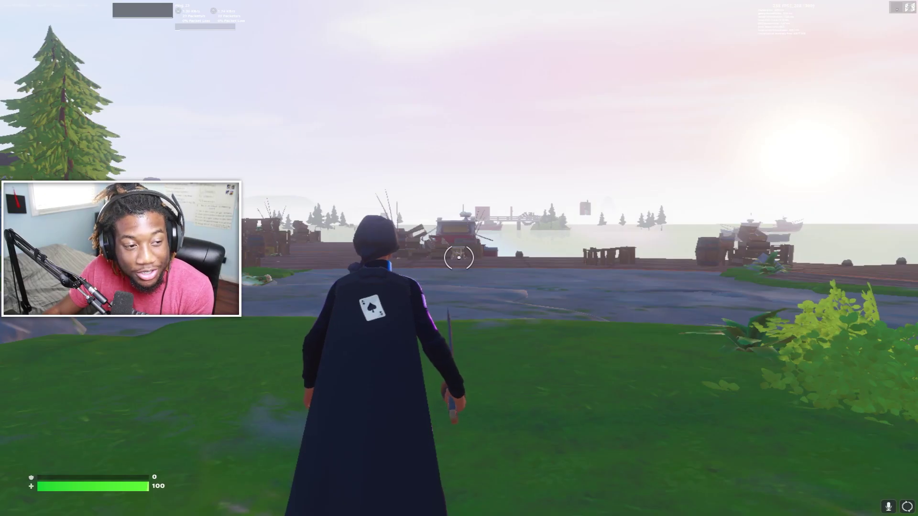